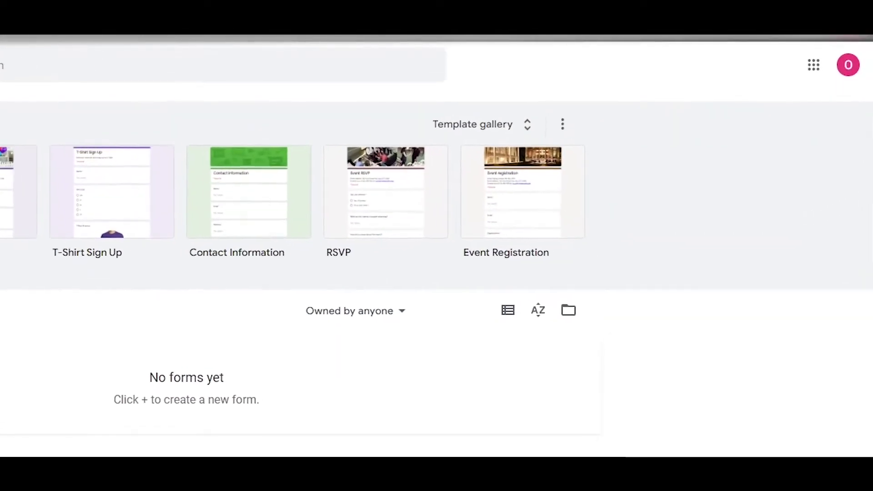
Launch Google Forms from the Google apps menu.
left_click(812, 68)
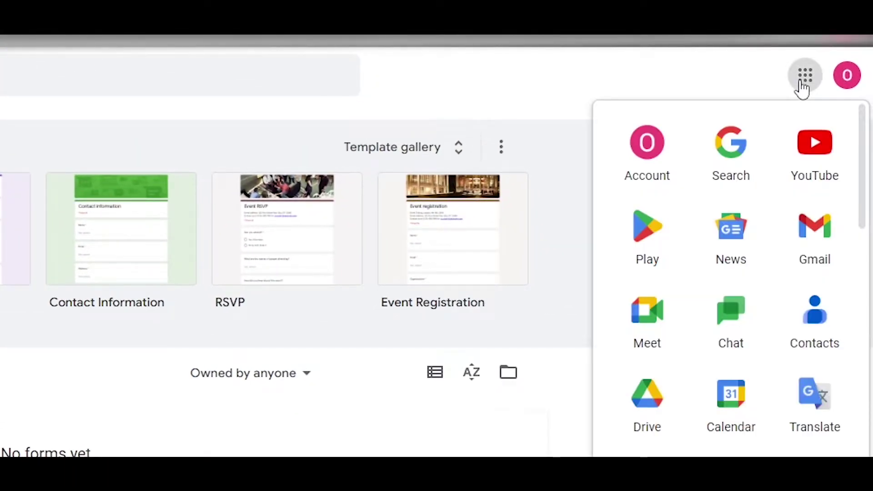
scroll(776, 333, "down", 10)
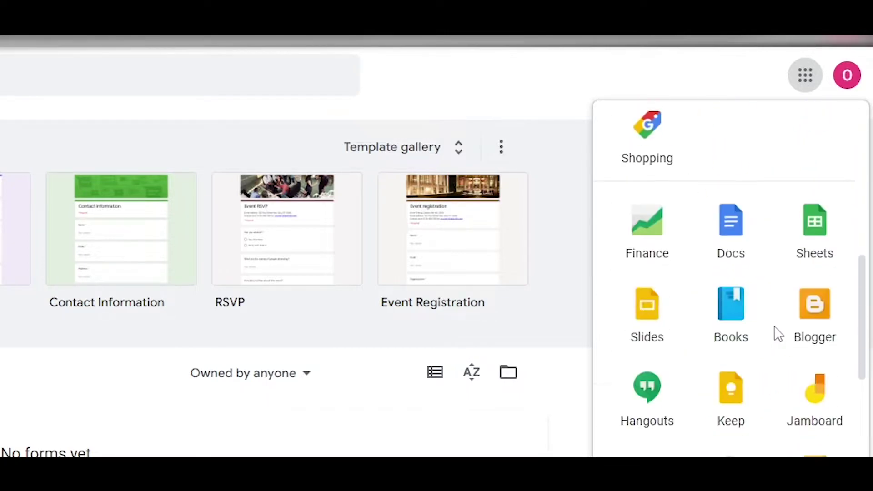
scroll(798, 399, "down", 2)
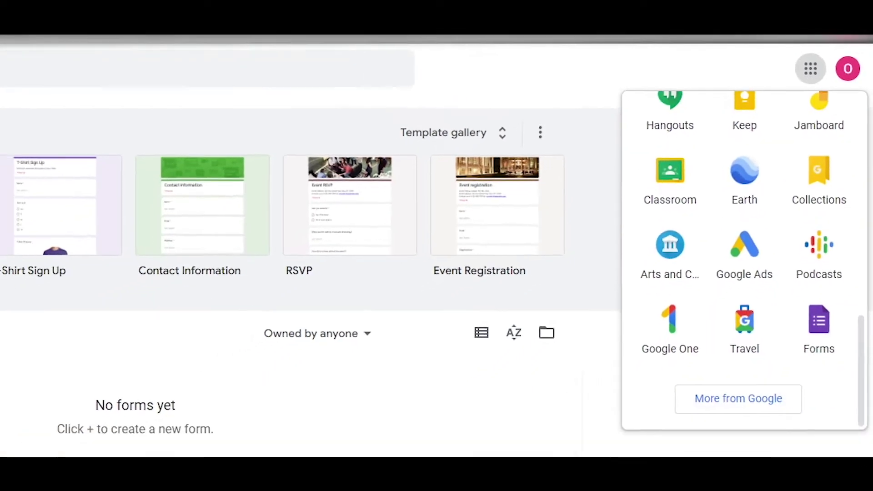
left_click(832, 372)
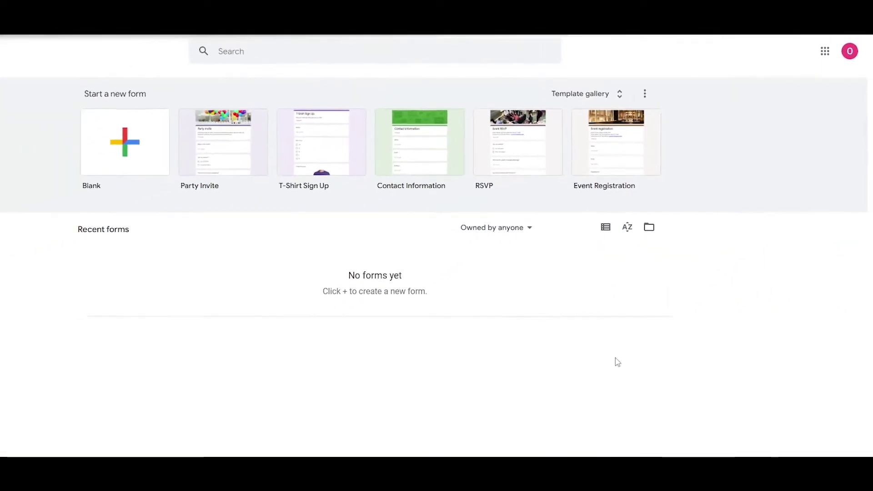
left_click(17, 47)
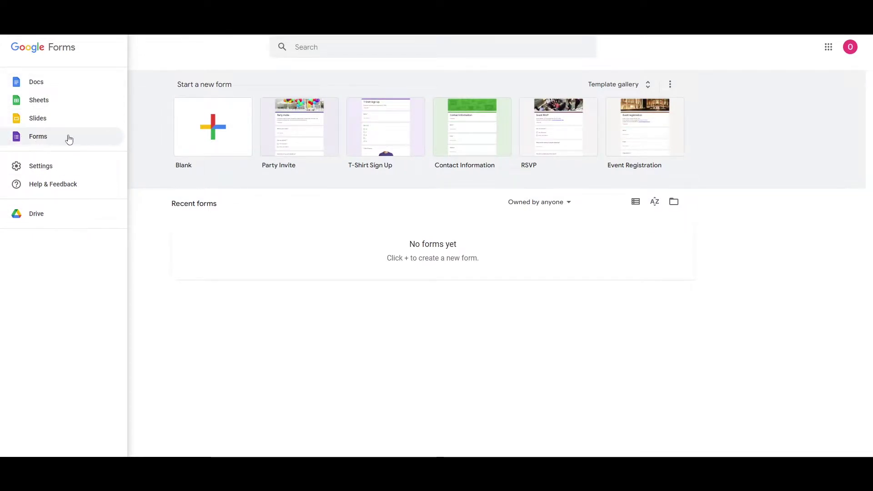
left_click(344, 256)
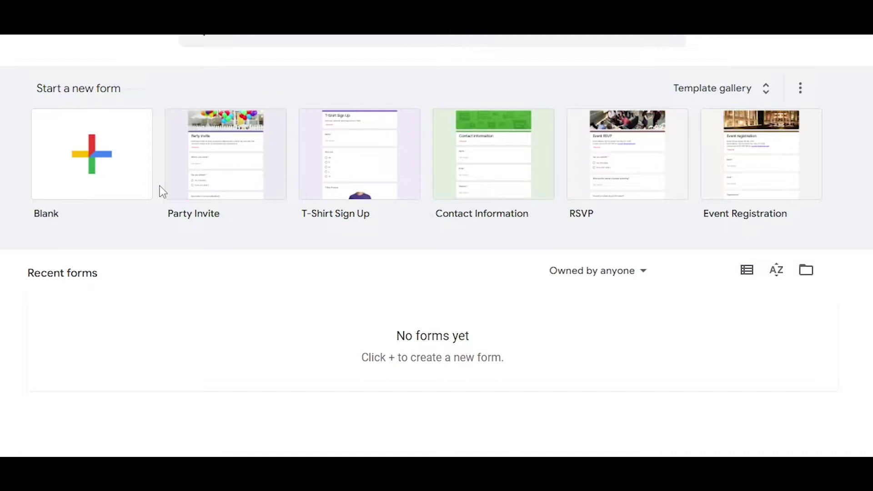
Create a blank form, keeping the first question as Multiple choice.
left_click(68, 187)
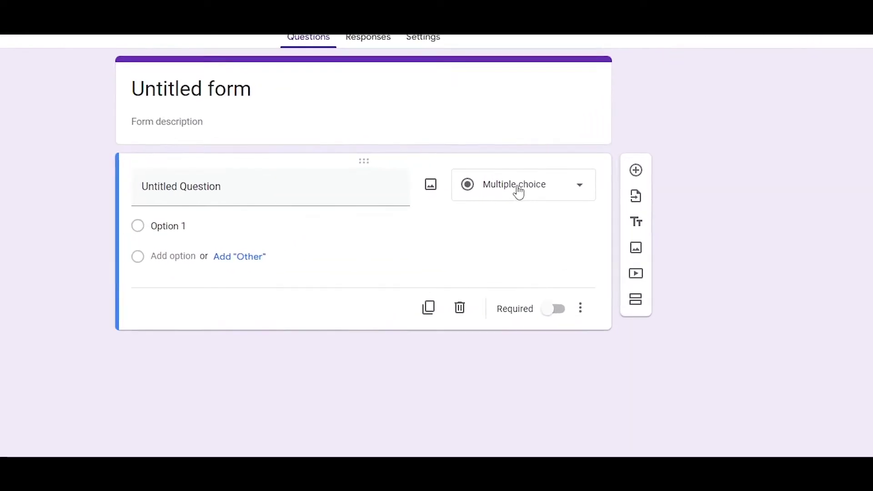
left_click(518, 193)
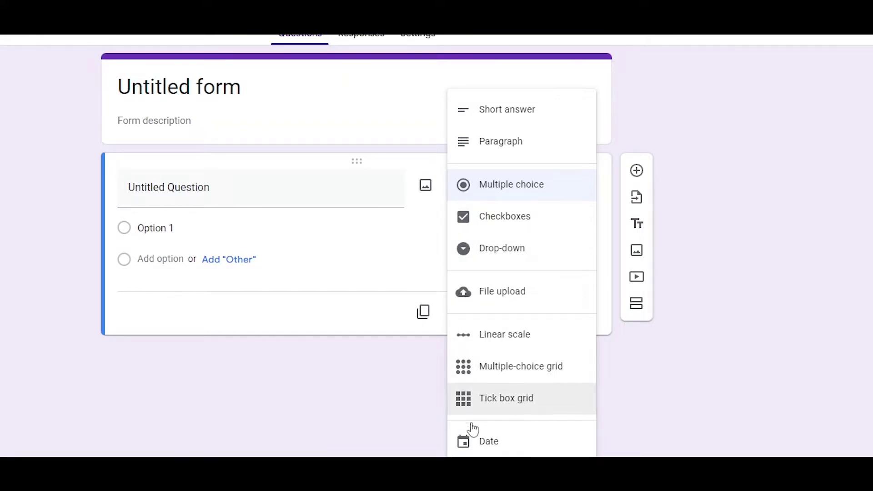
left_click(749, 321)
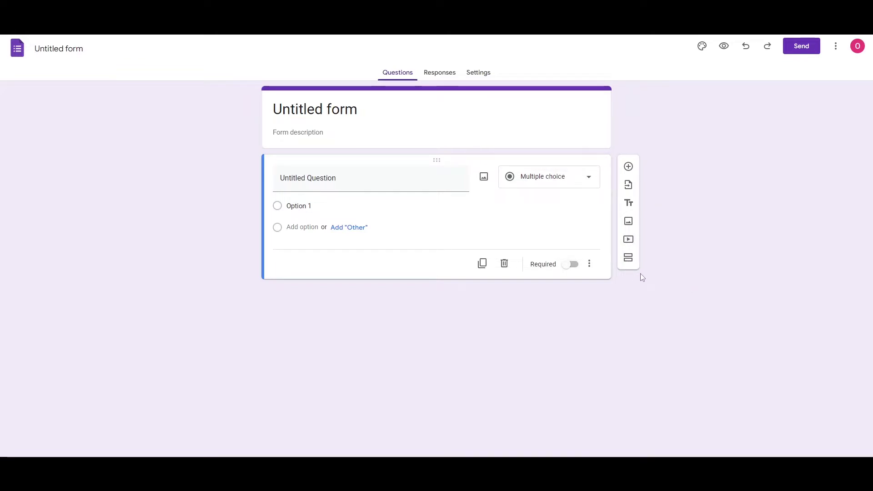
Title the form 'Employee information'.
left_click(328, 117)
double_click(328, 117)
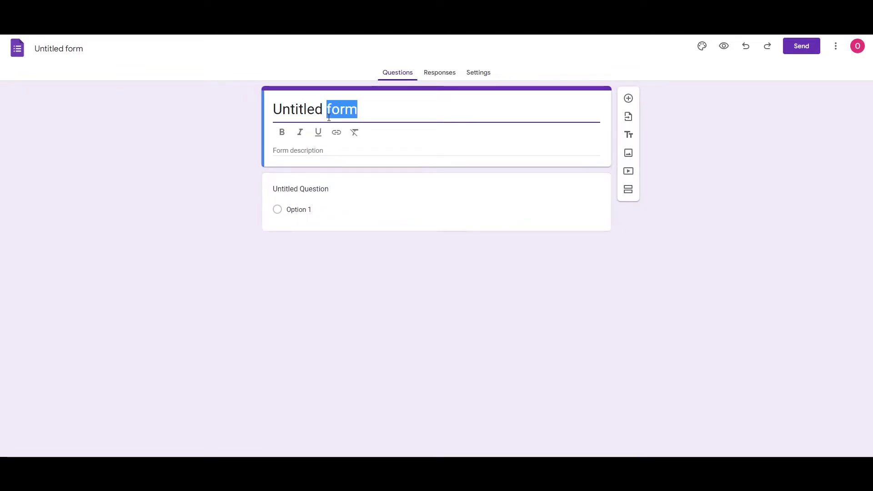
left_click(329, 117)
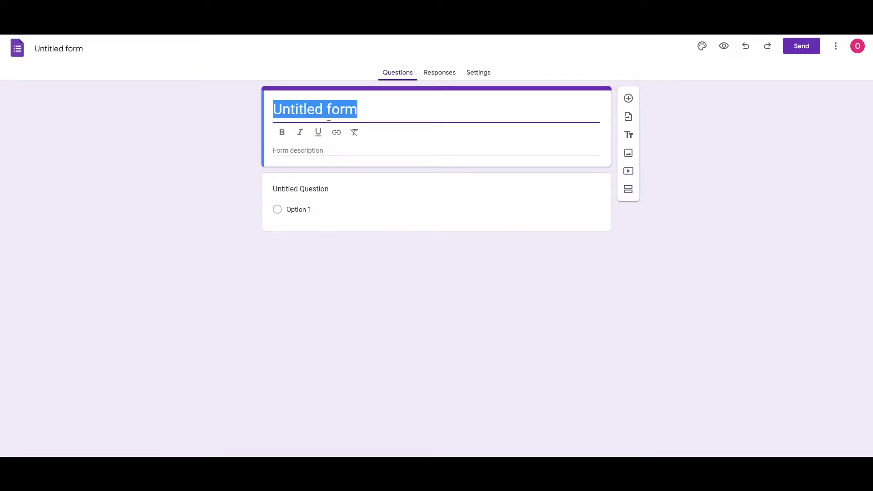
type("Employee information")
left_click(226, 170)
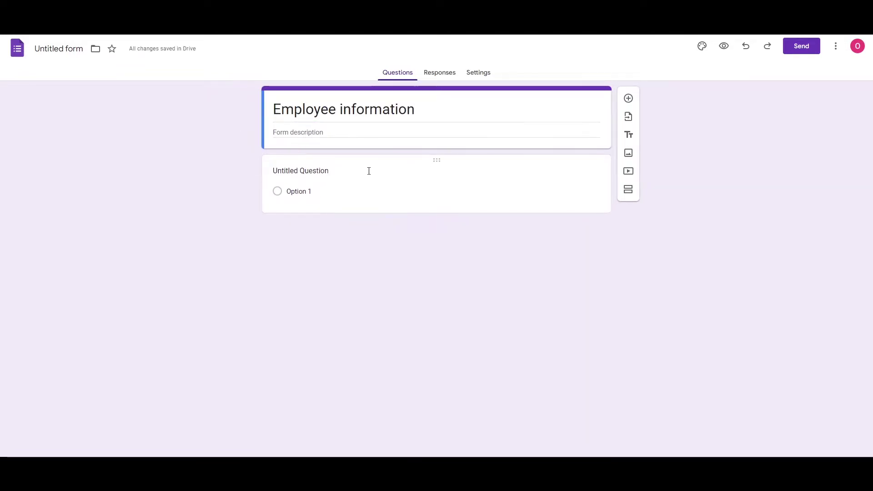
Name the first question 'Full name' and make it a Short answer question.
left_click(298, 170)
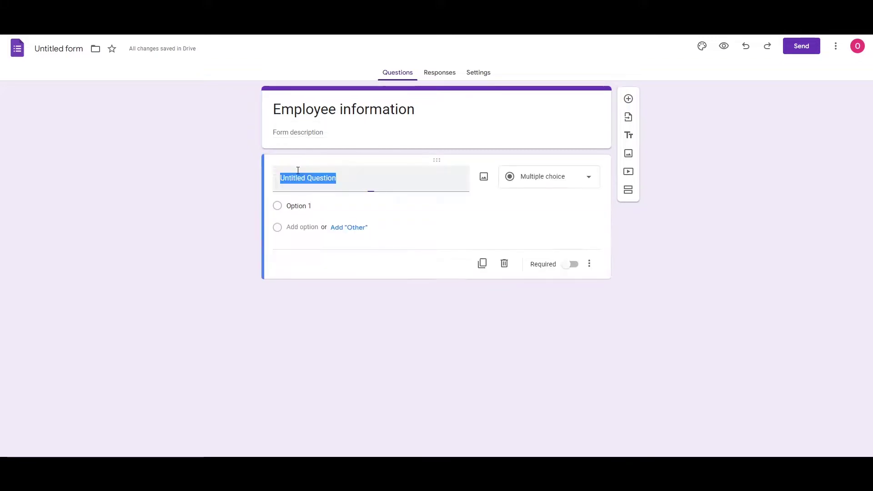
type("Fir")
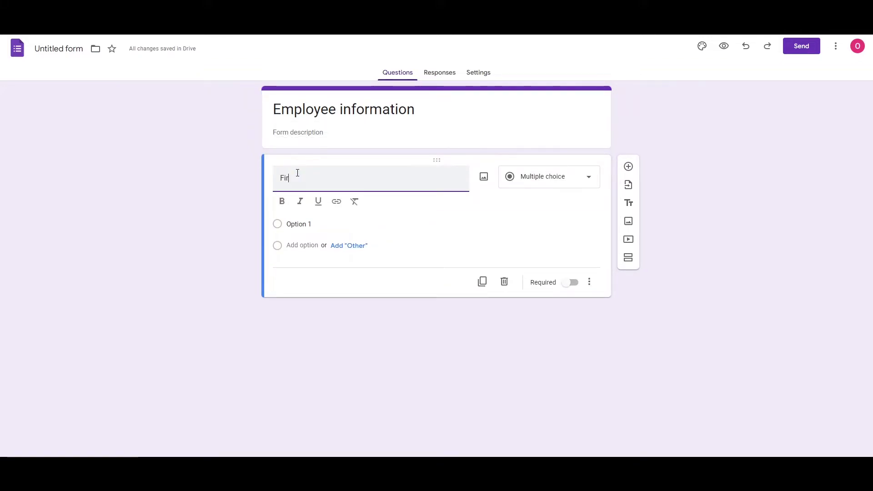
type("st (given)")
key("BackSpace")
key("BackSpace")
key("BackSpace")
key("BackSpace")
key("BackSpace")
key("BackSpace")
key("BackSpace")
key("BackSpace")
key("BackSpace")
key("BackSpace")
key("BackSpace")
key("BackSpace")
key("BackSpace")
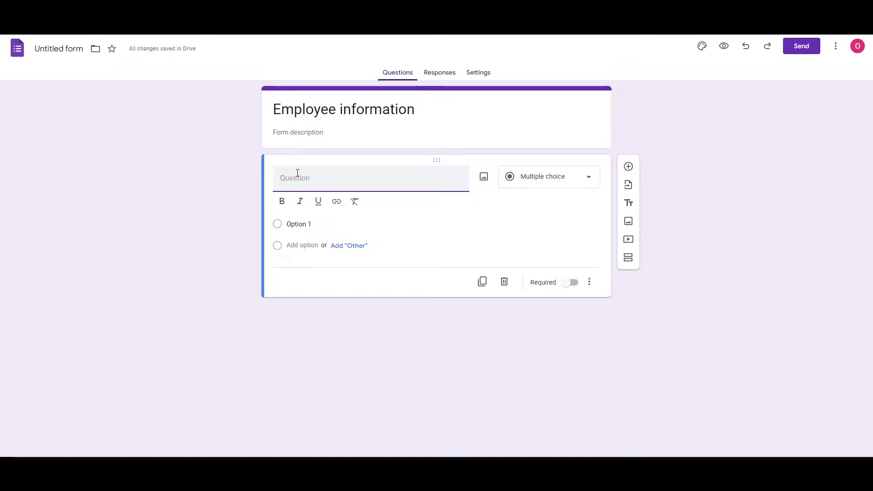
type("Full name")
left_click(247, 203)
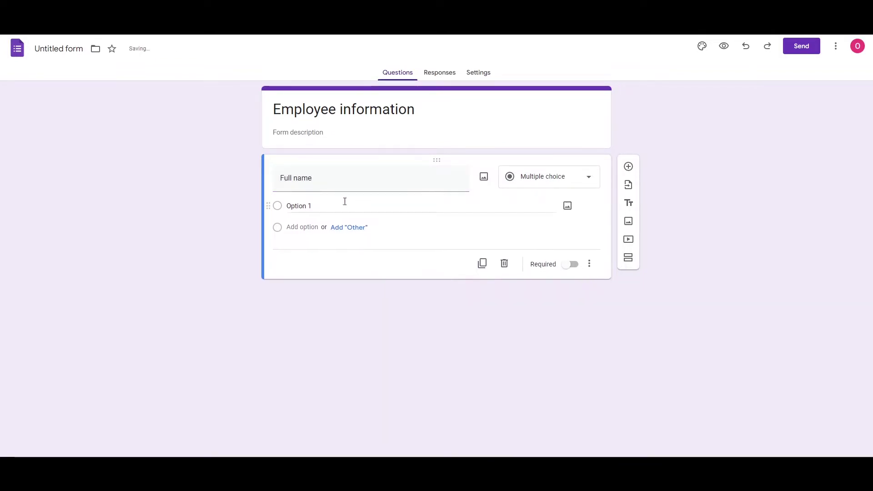
left_click(559, 182)
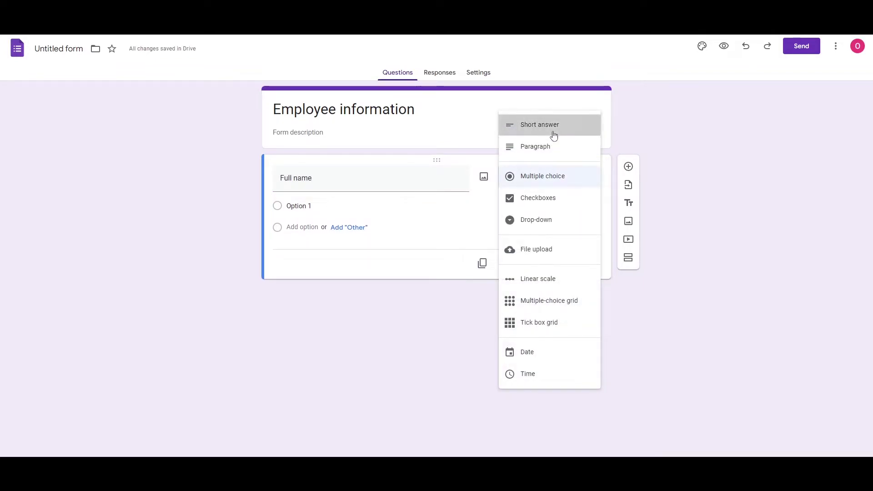
left_click(552, 125)
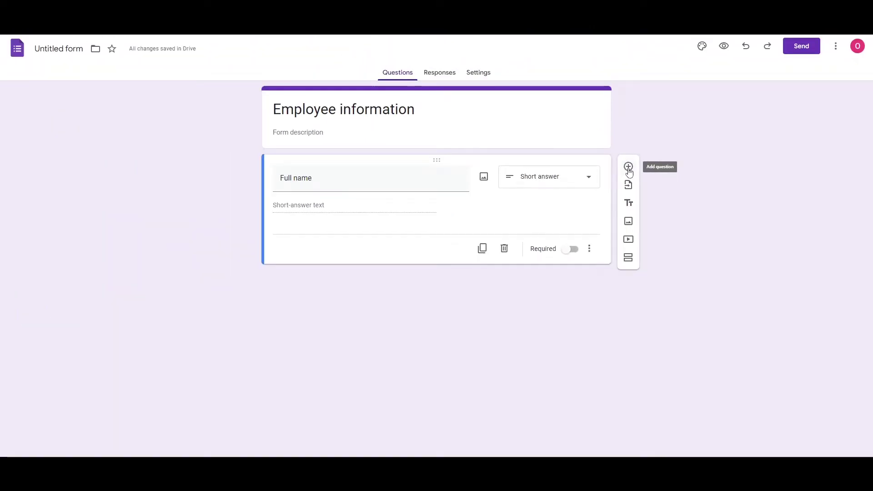
Add a new question below Full name and mark Full name as required.
left_click(628, 168)
left_click(500, 189)
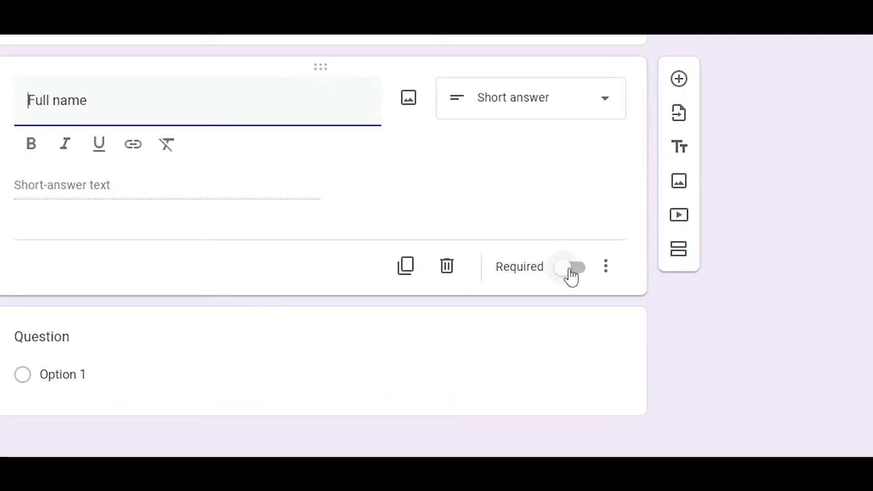
left_click(571, 271)
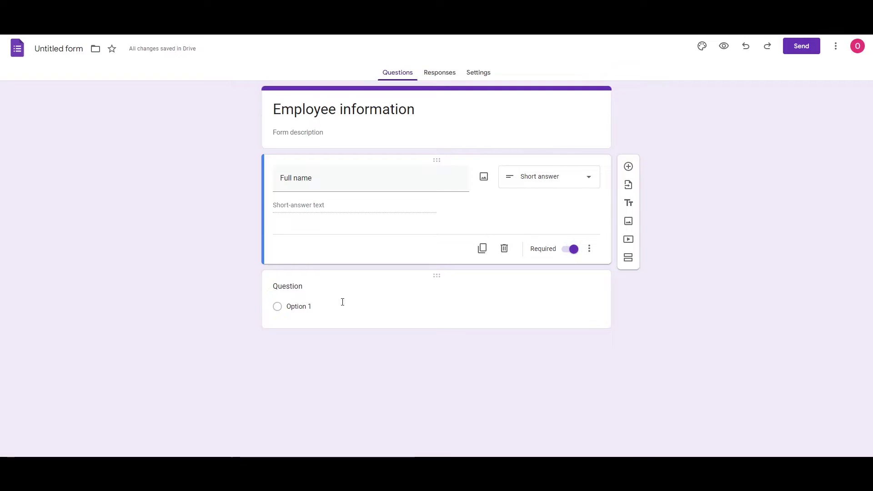
Add the required questions 'Addres' and 'Contact number'.
left_click(329, 306)
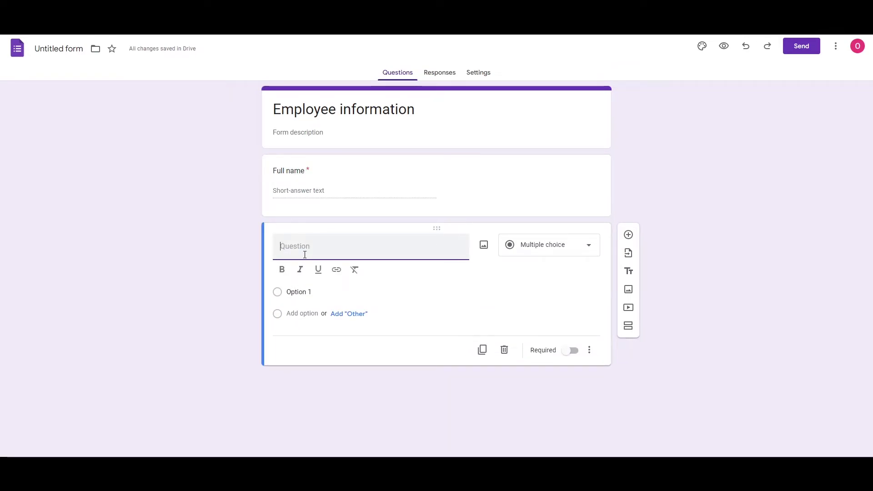
type("Addres")
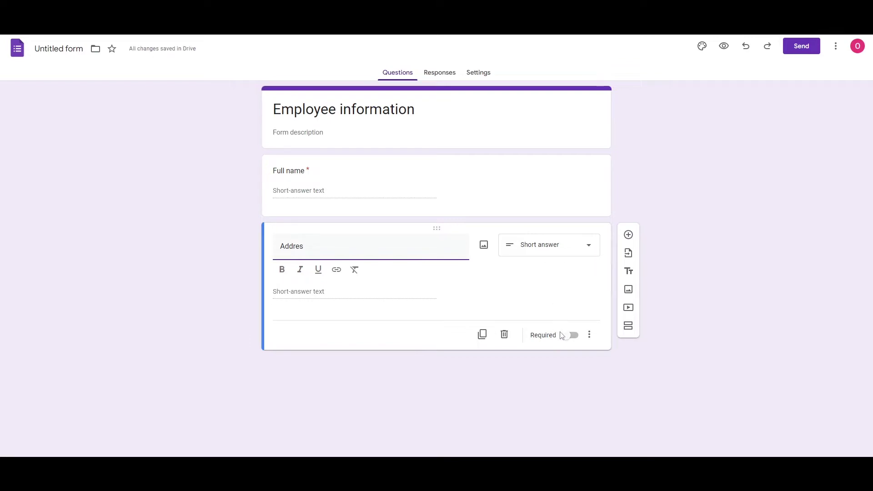
left_click(572, 335)
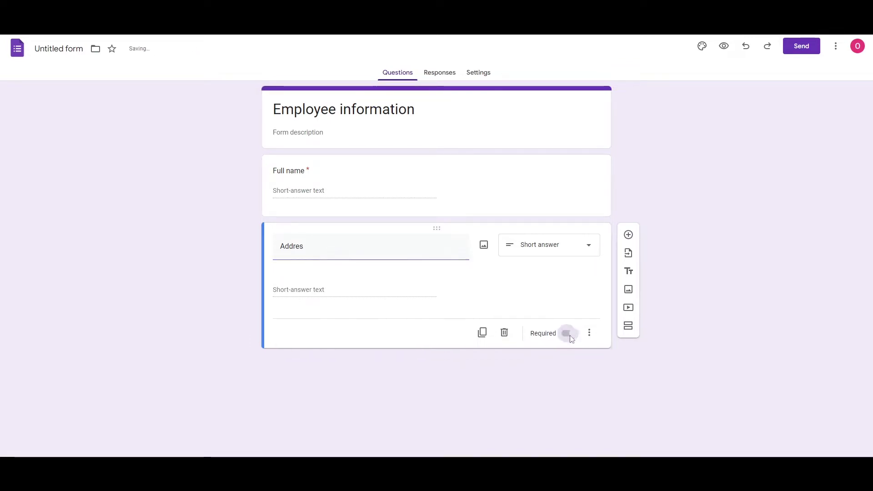
left_click(626, 241)
type("Ph")
type("Contact number")
left_click(572, 402)
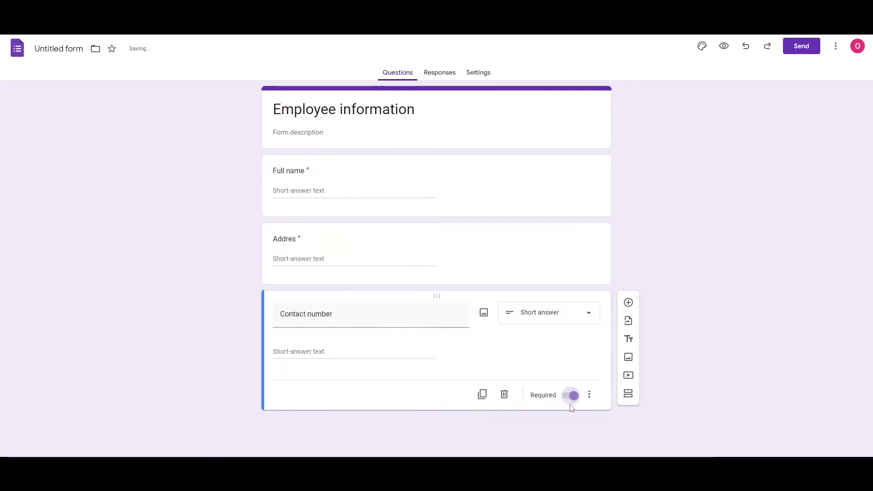
Add one more question and select the Email Address question.
left_click(629, 303)
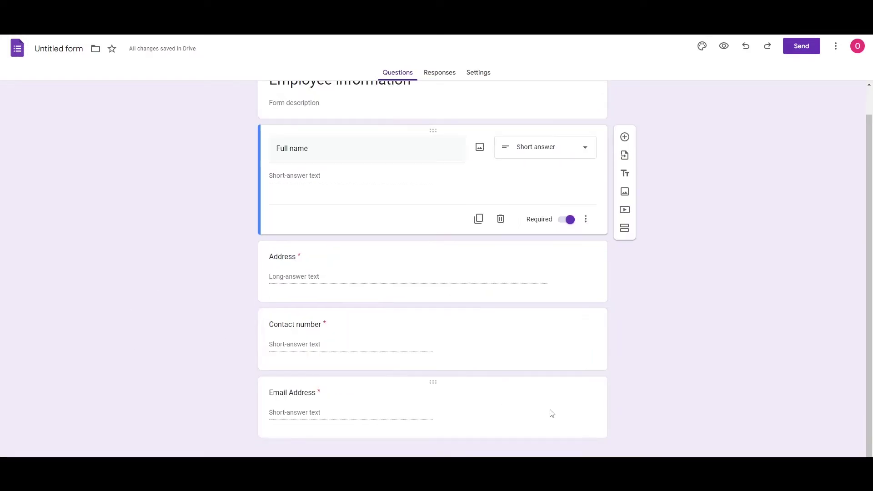
left_click(551, 414)
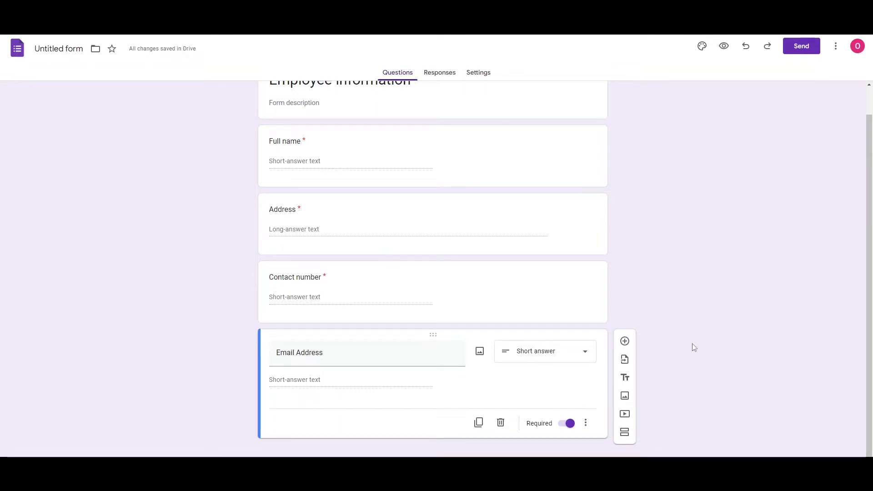
scroll(648, 334, "up", 1)
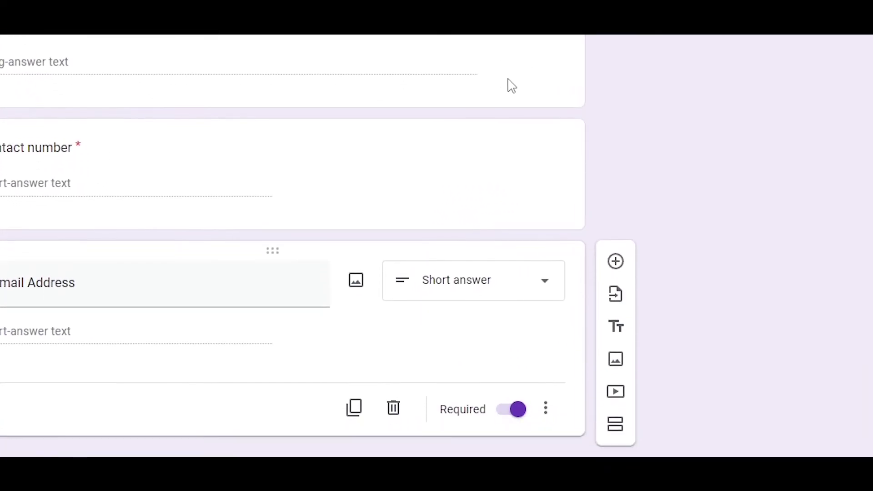
scroll(511, 86, "down", 1)
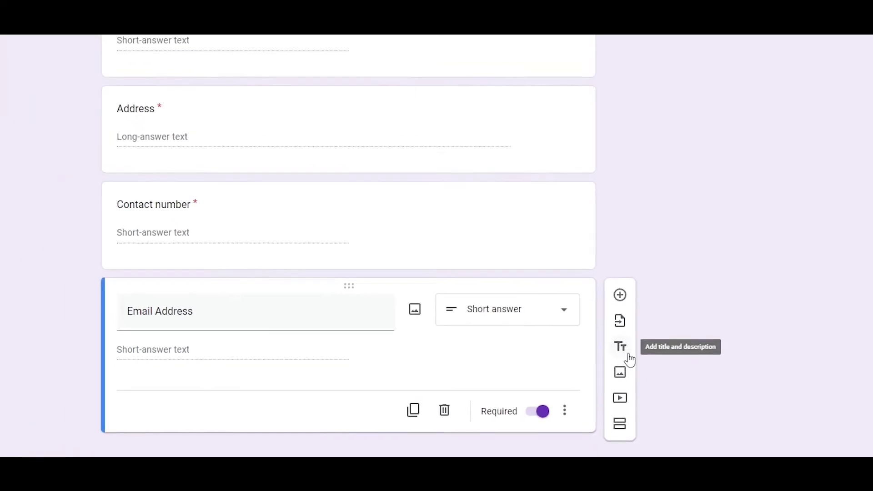
Delete the empty Section 2 that was added below Email Address.
left_click(620, 423)
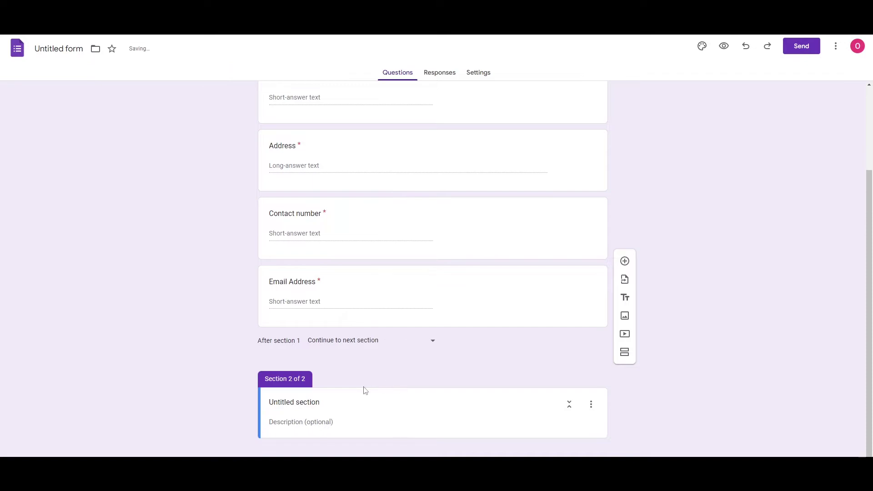
scroll(303, 380, "up", 3)
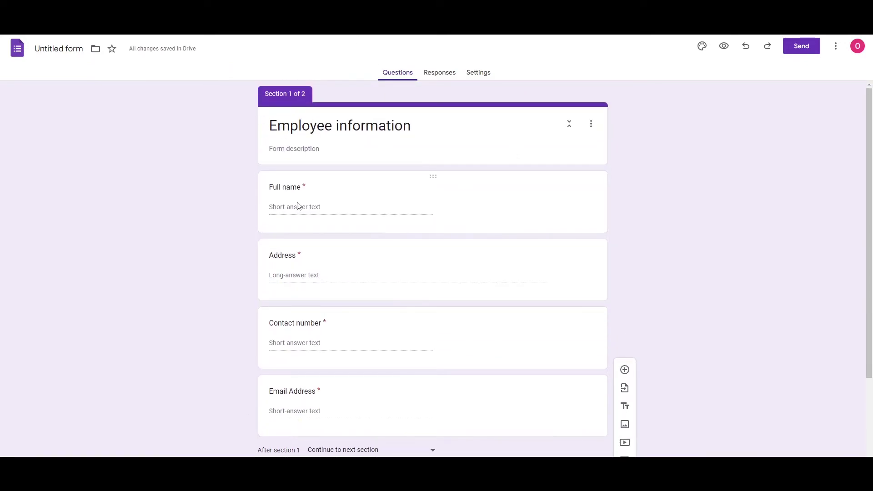
scroll(298, 206, "down", 3)
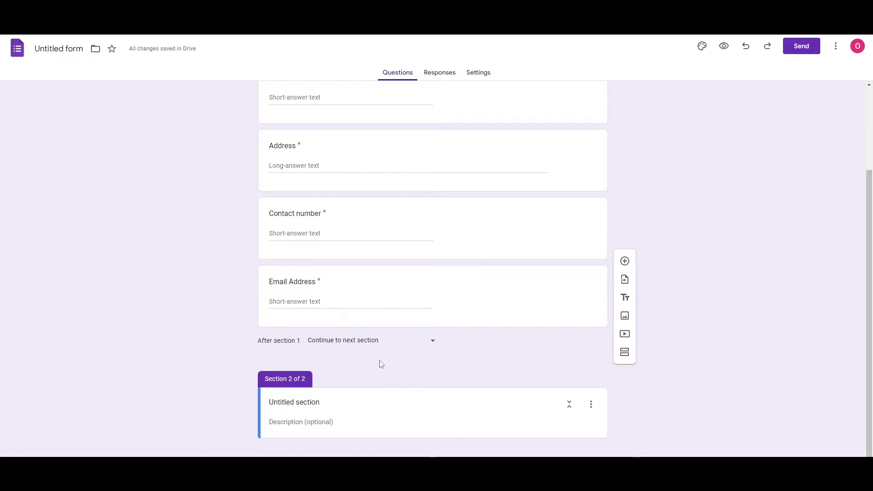
left_click(592, 405)
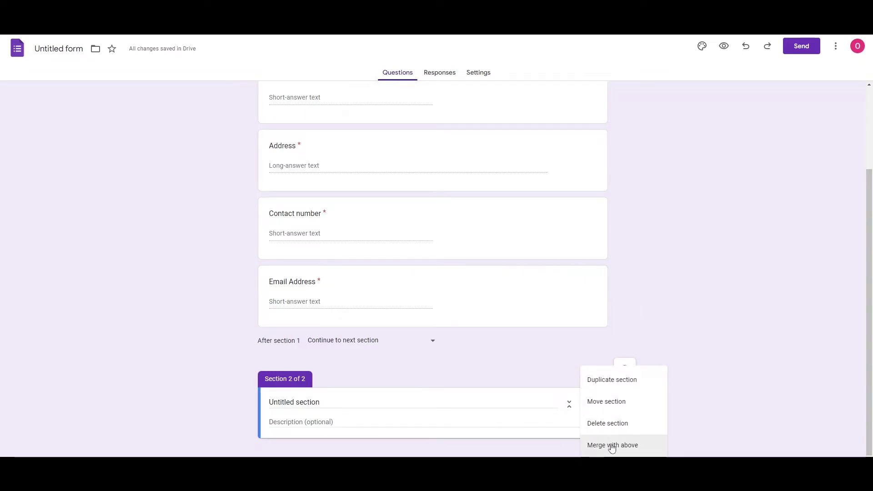
left_click(618, 425)
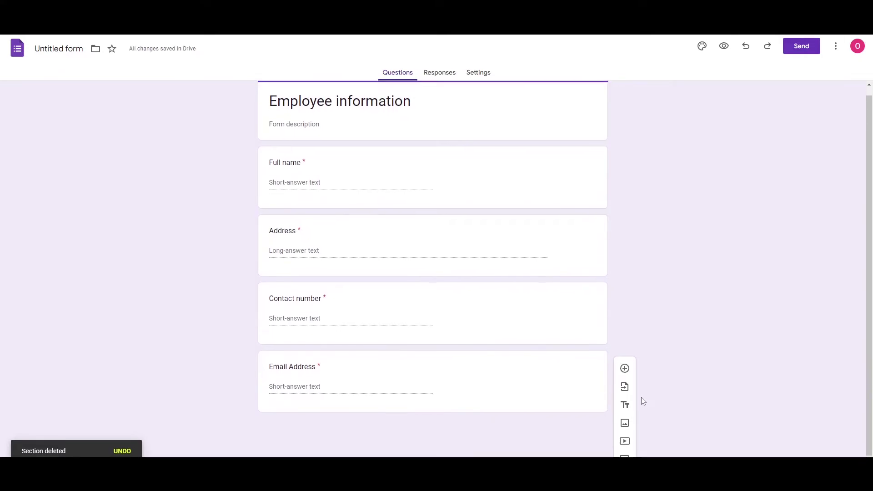
Add 'Job Experience' as a required Paragraph question after Email Address.
left_click(625, 370)
scroll(372, 409, "down", 3)
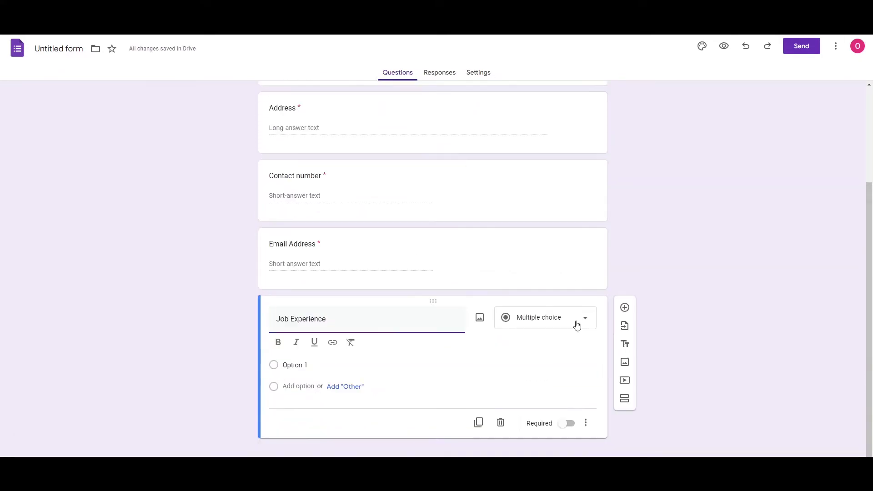
left_click(576, 324)
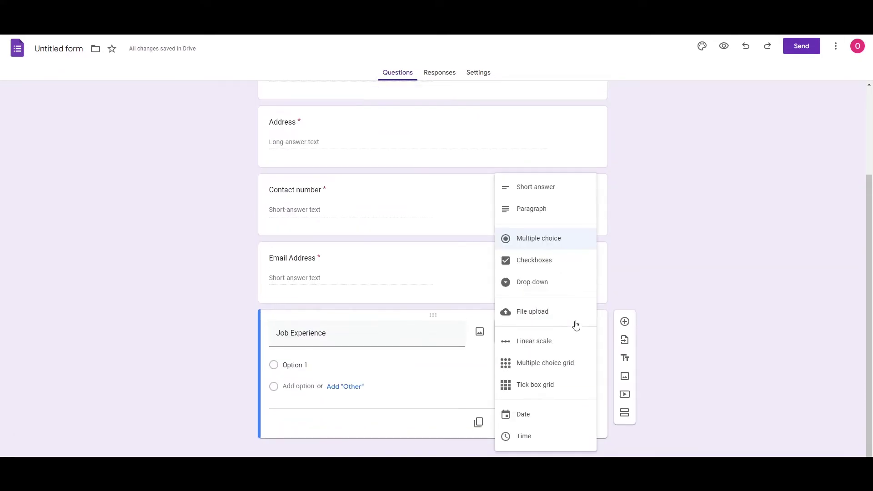
left_click(549, 208)
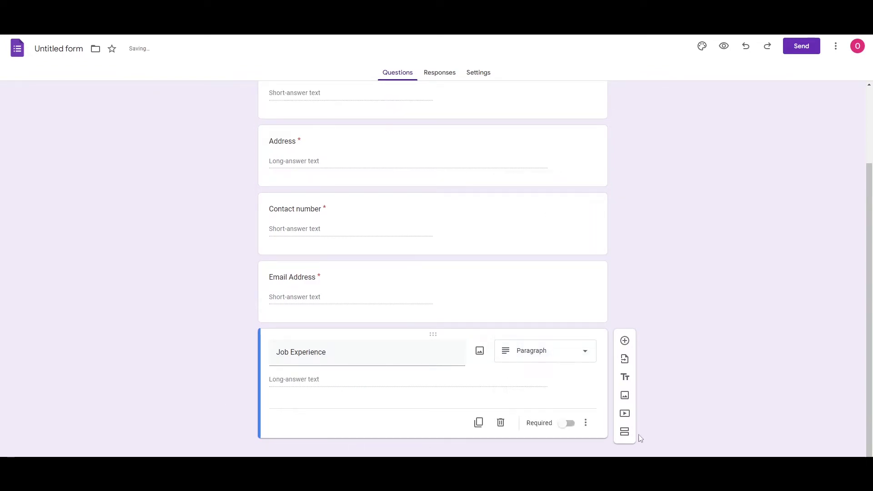
left_click(567, 422)
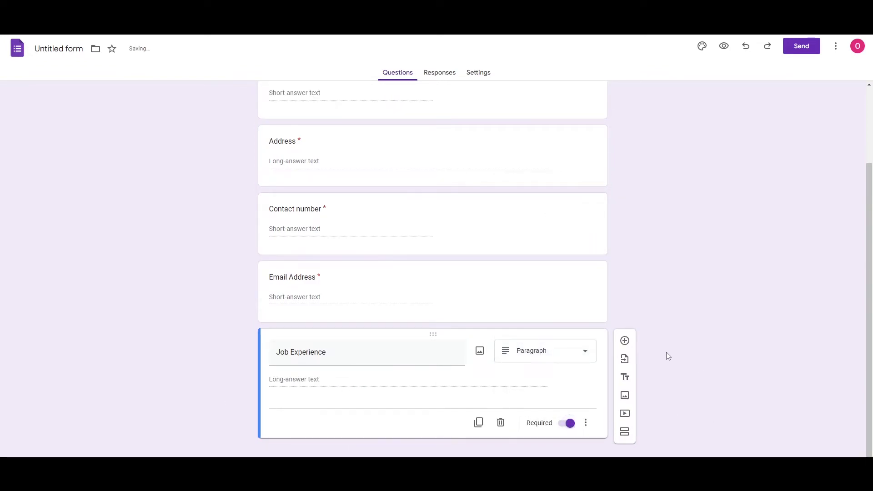
scroll(666, 356, "up", 3)
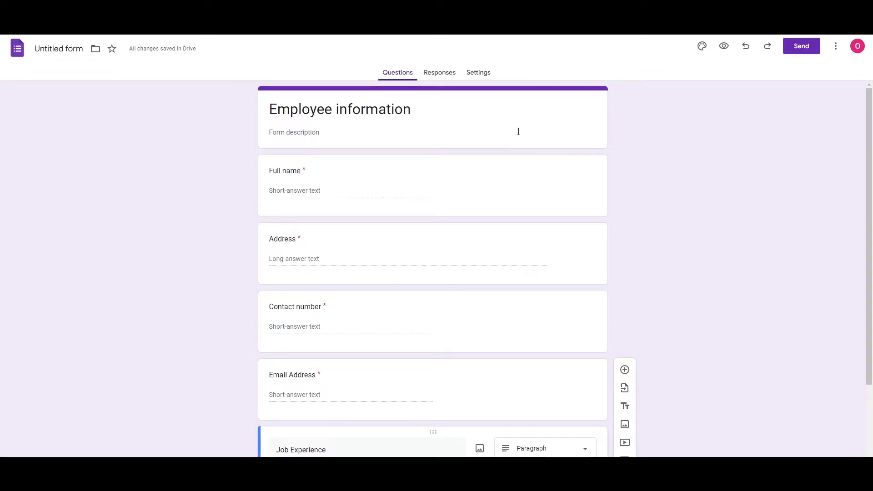
Insert an employee card image from a Google Images search for 'emplyee card' below the title.
left_click(336, 110)
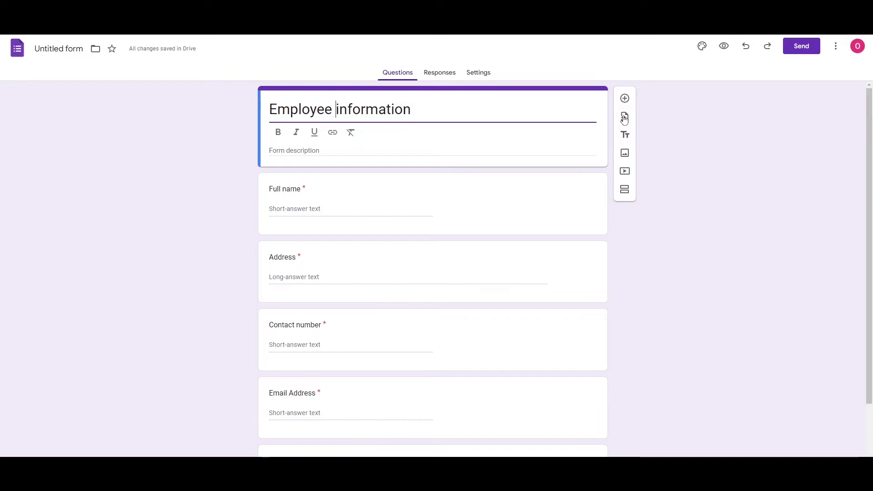
left_click(625, 154)
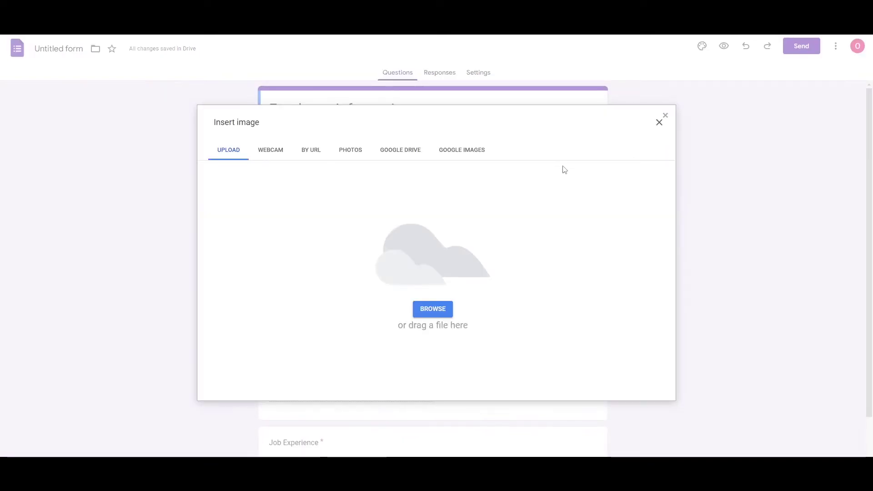
left_click(388, 147)
left_click(447, 149)
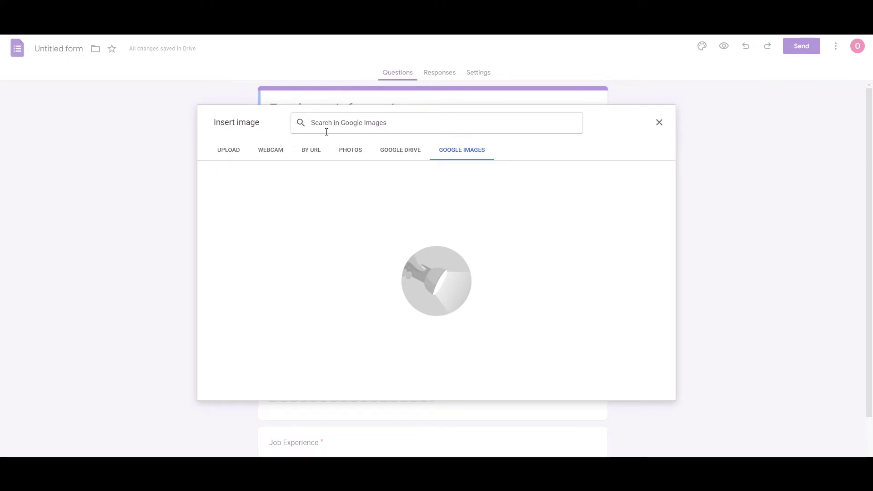
type("Emplyee")
key("Down")
key("Down")
key("Down")
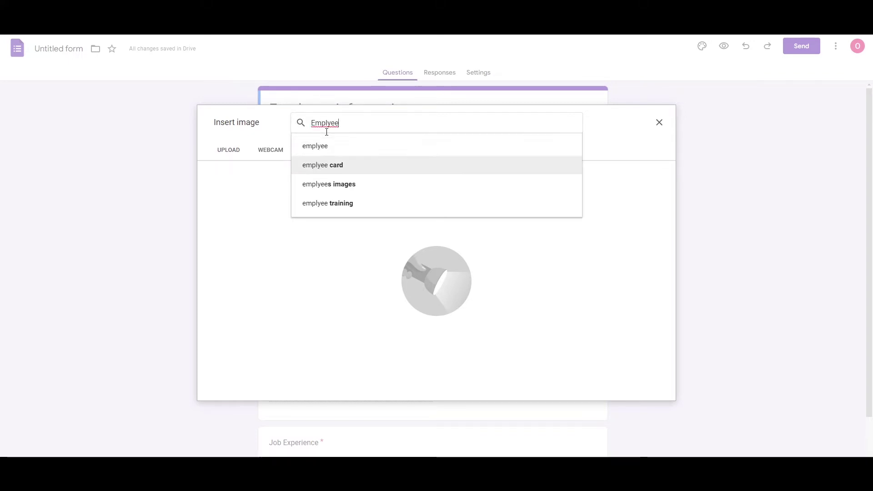
key("Down")
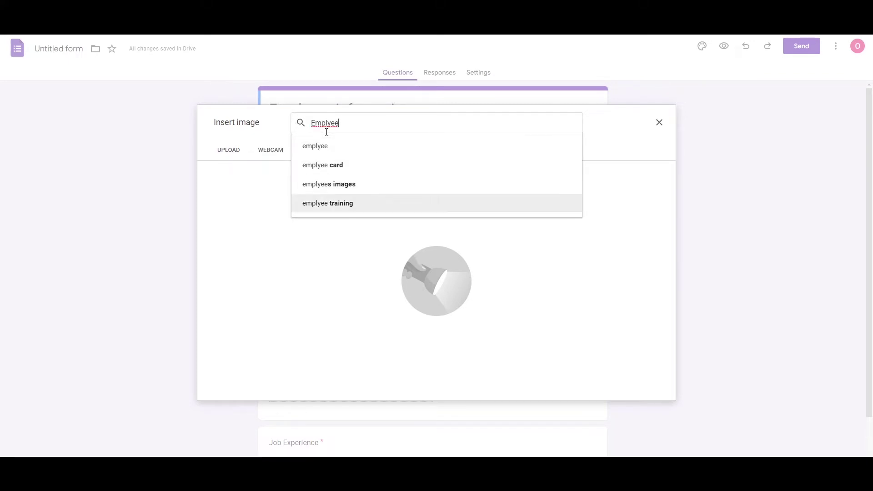
key("Up")
key("Up")
key("Return")
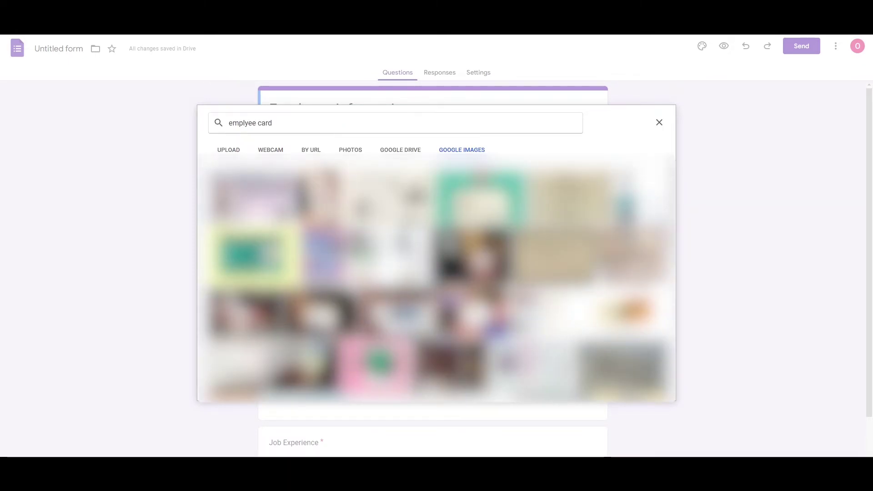
left_click(670, 393)
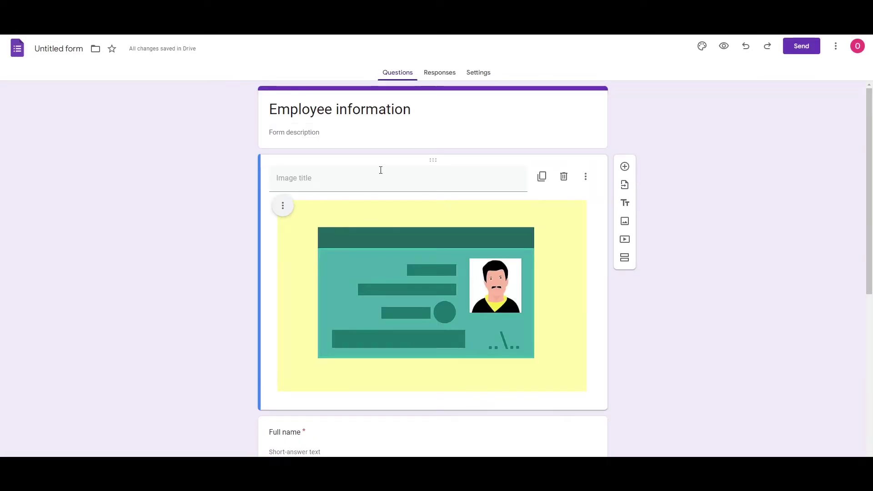
scroll(219, 282, "down", 7)
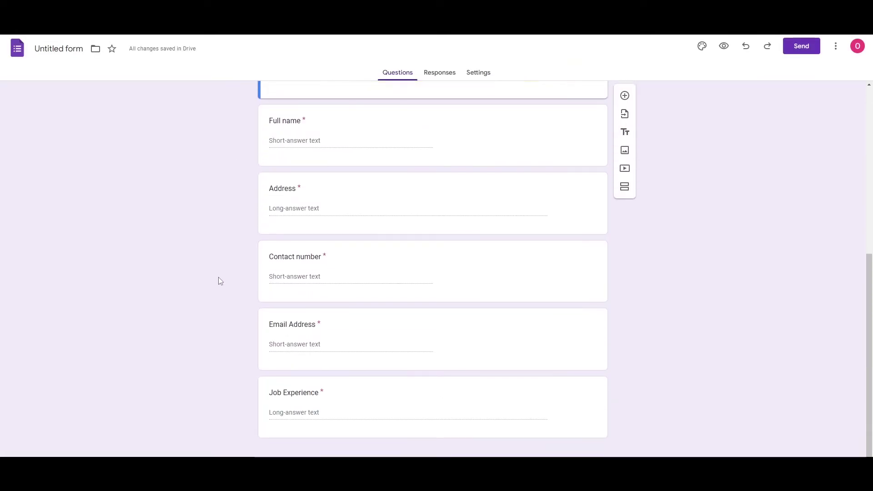
Choose Cyan as the theme colour with the light cyan page background.
scroll(234, 262, "up", 6)
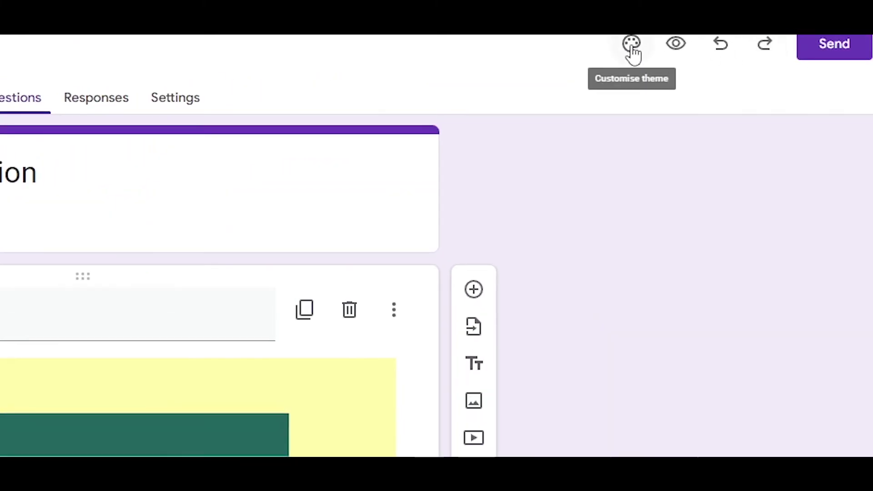
left_click(632, 44)
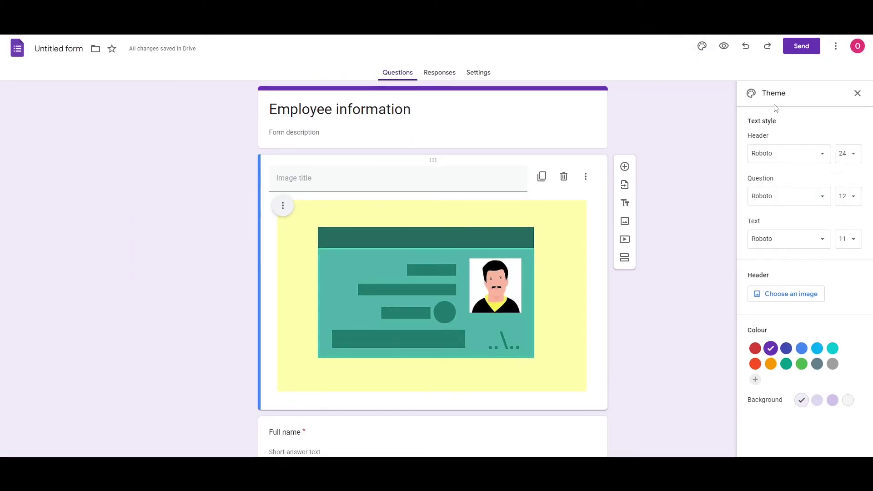
left_click(832, 348)
left_click(771, 348)
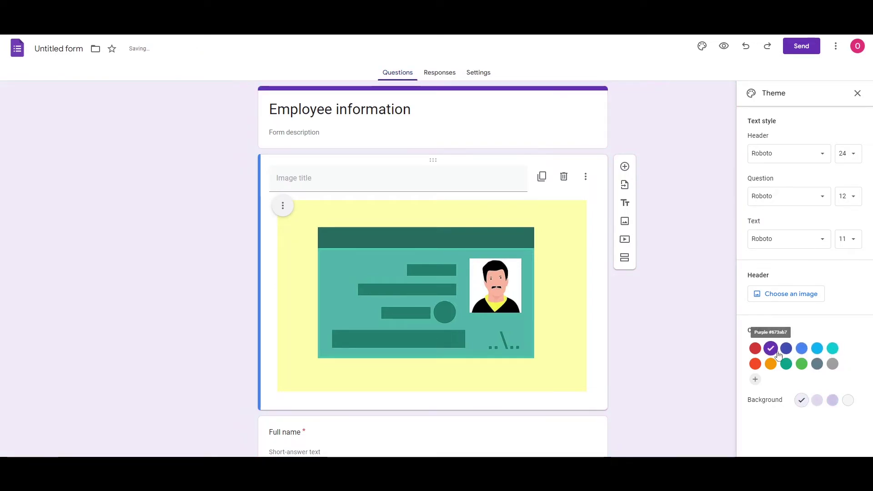
left_click(801, 364)
left_click(832, 364)
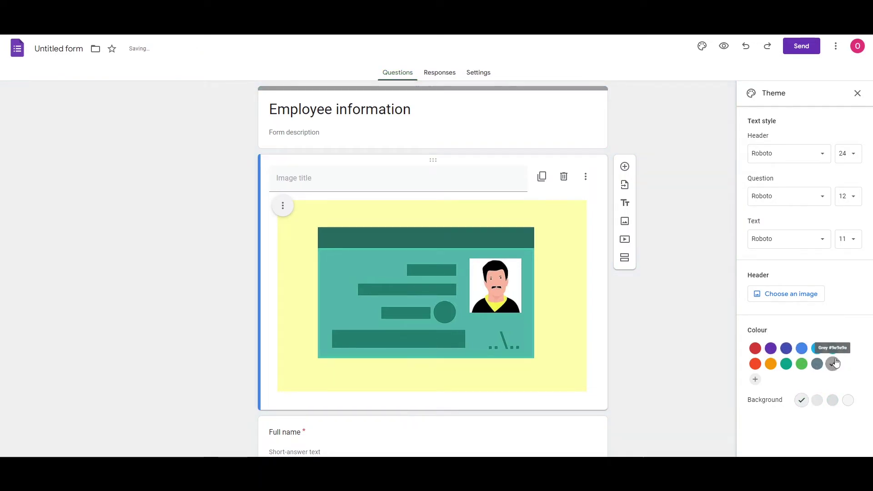
left_click(835, 350)
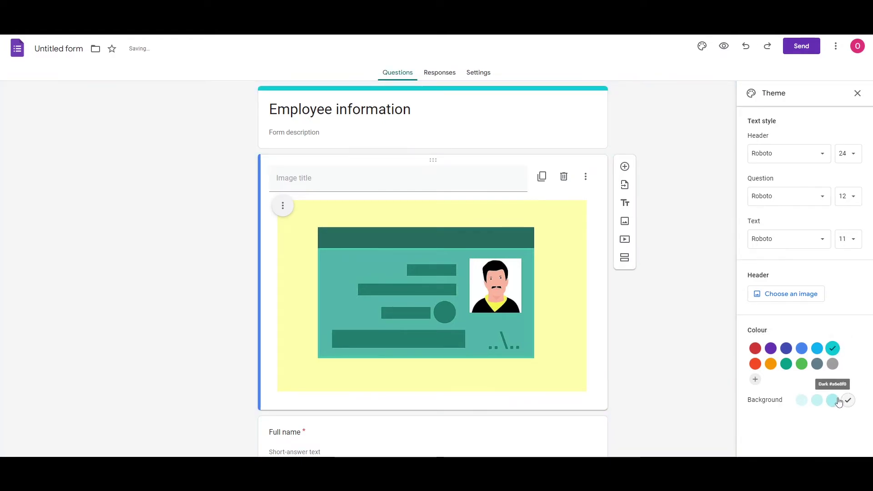
left_click(833, 400)
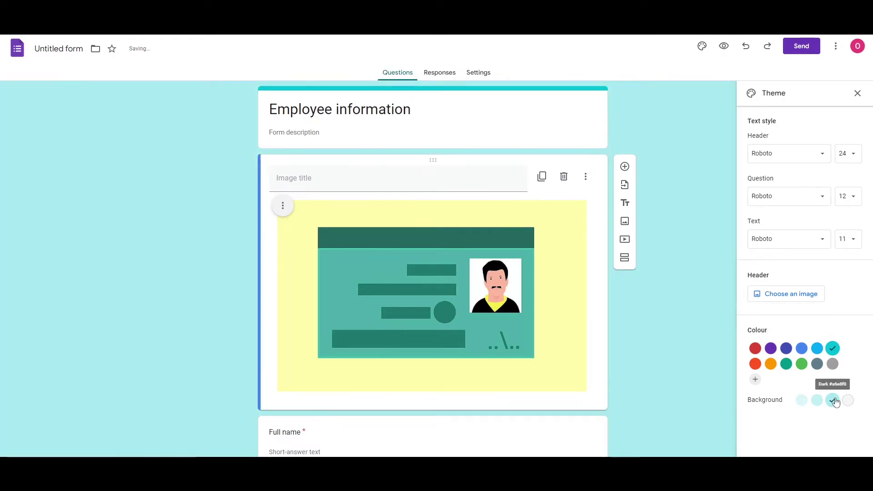
left_click(817, 400)
left_click(802, 400)
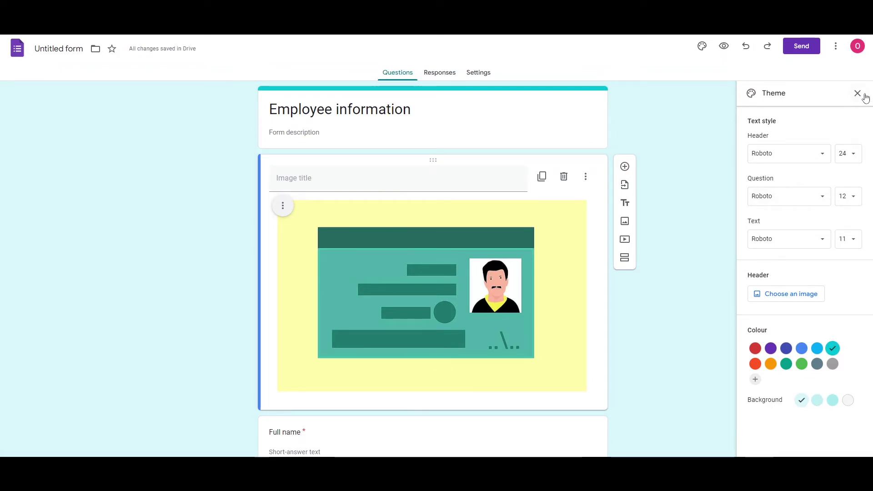
left_click(856, 93)
scroll(598, 259, "down", 5)
scroll(686, 269, "down", 2)
scroll(688, 268, "up", 6)
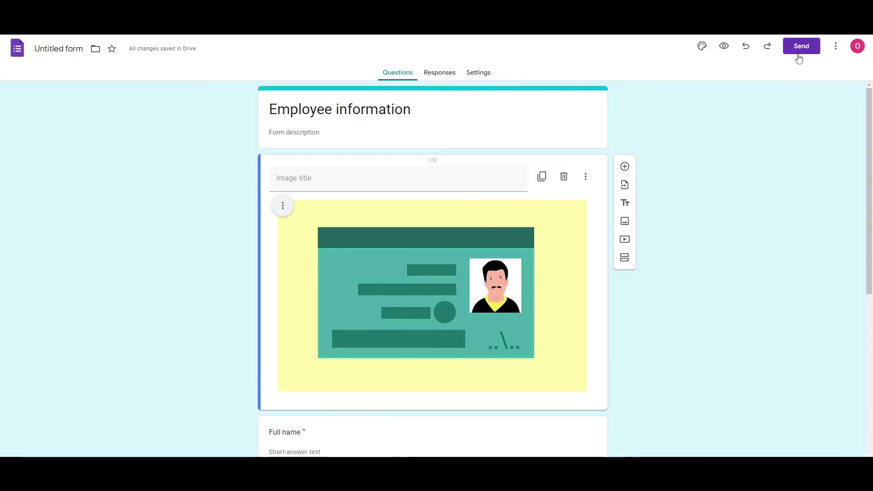
Untick Collect emails in the Send dialog, review the Link and Embed HTML options, then close it.
left_click(809, 53)
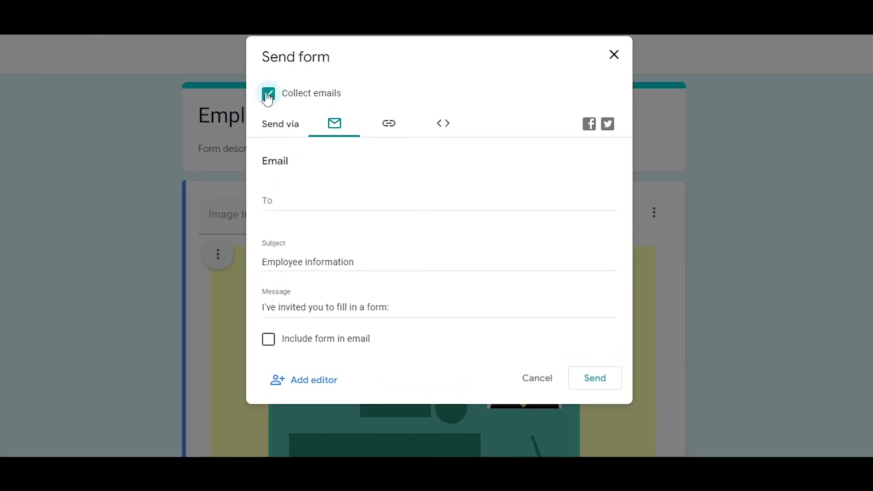
left_click(268, 98)
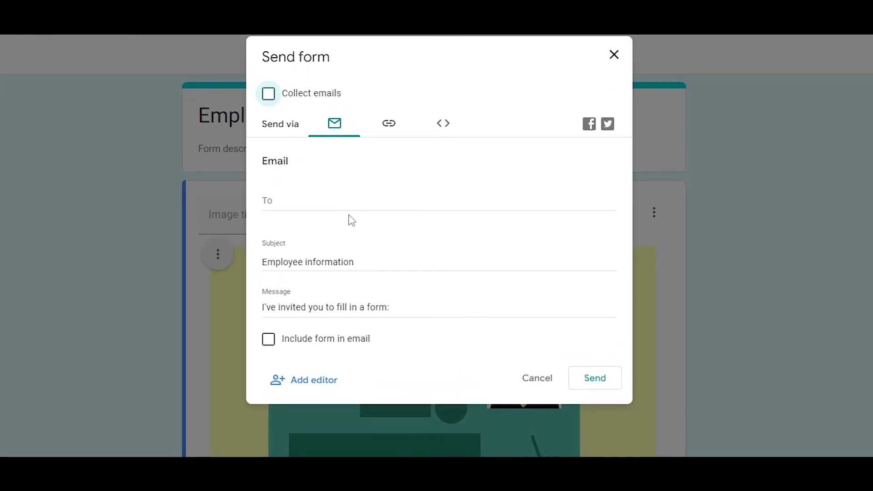
left_click(387, 126)
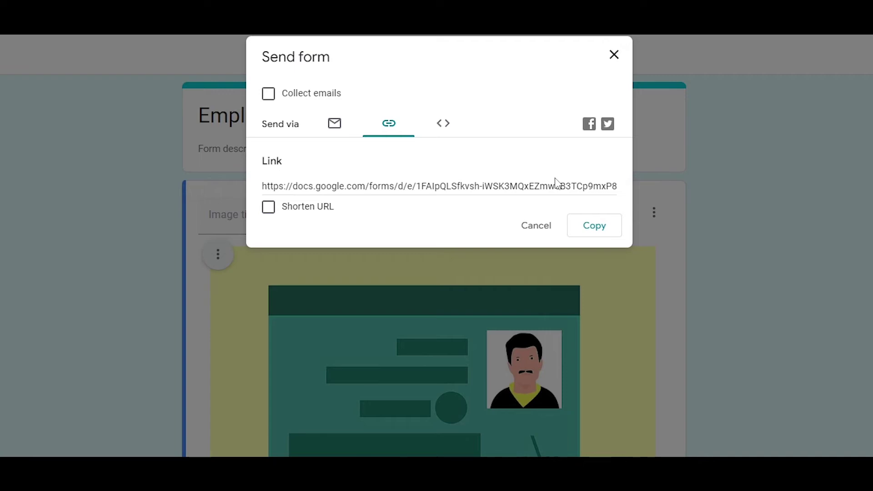
left_click(443, 124)
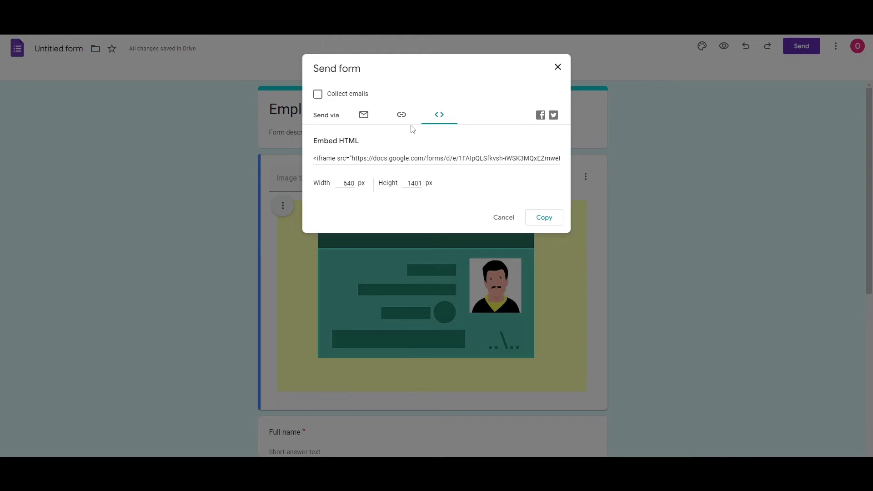
left_click(400, 115)
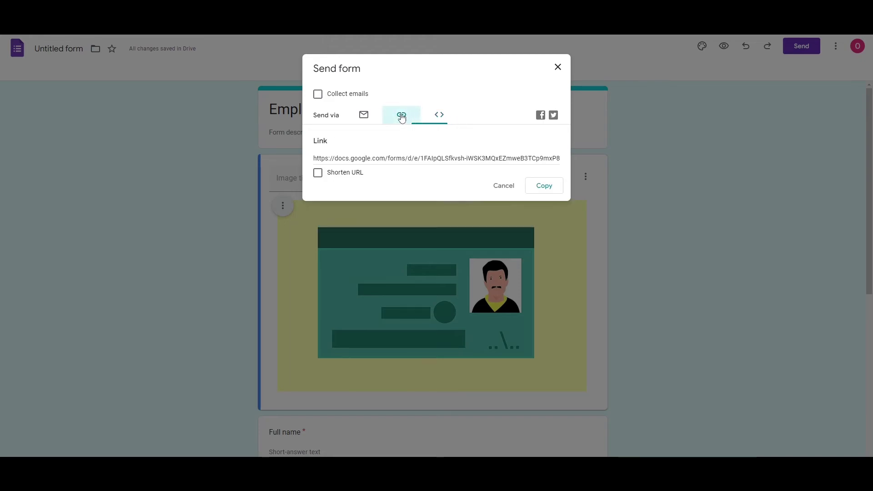
left_click(558, 68)
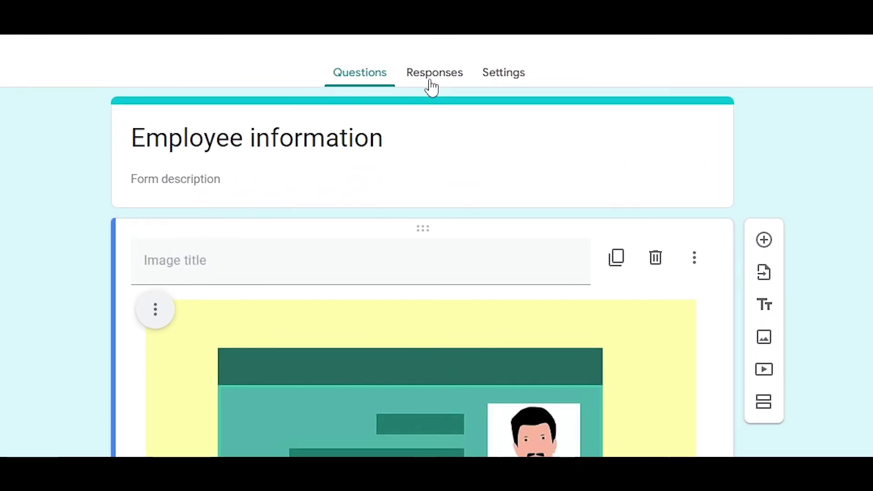
Check the Responses page showing 0 responses, briefly revisiting the Questions tab.
left_click(434, 84)
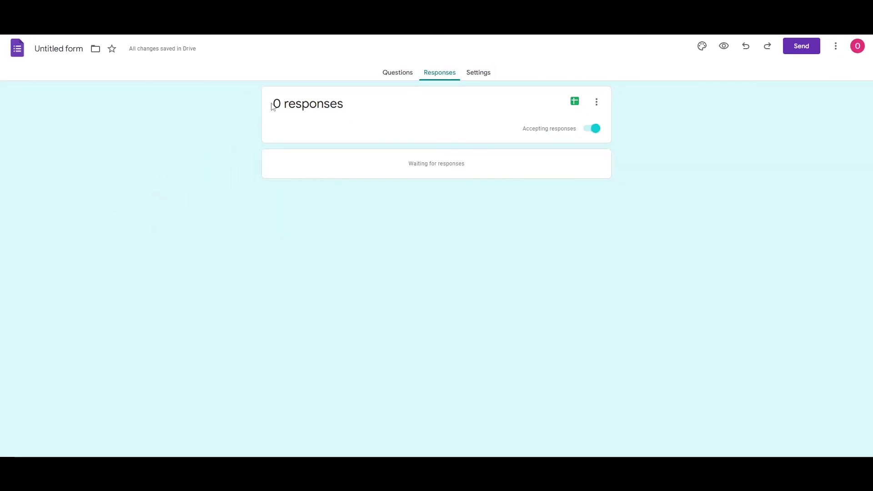
left_click_drag(271, 106, 369, 107)
left_click(369, 106)
left_click(395, 78)
scroll(404, 216, "down", 7)
scroll(424, 146, "up", 7)
left_click(435, 72)
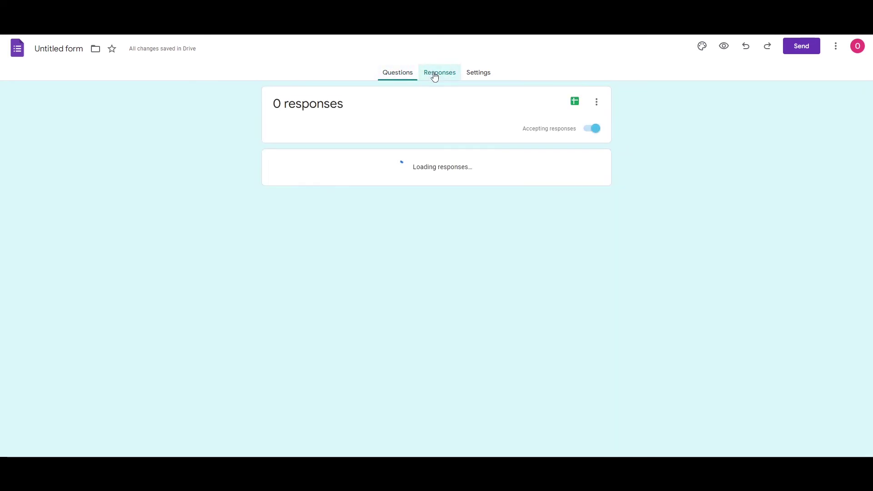